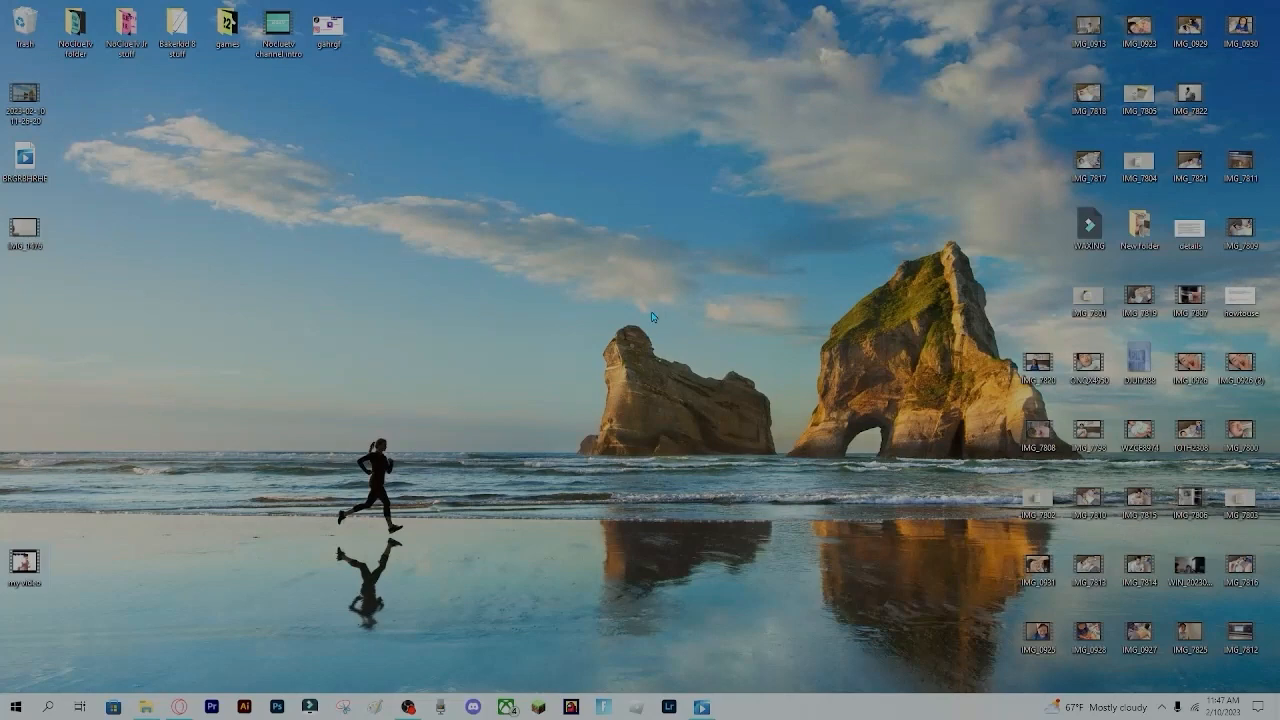
Launch Premiere Pro from the taskbar to reach the Home screen.
click(210, 708)
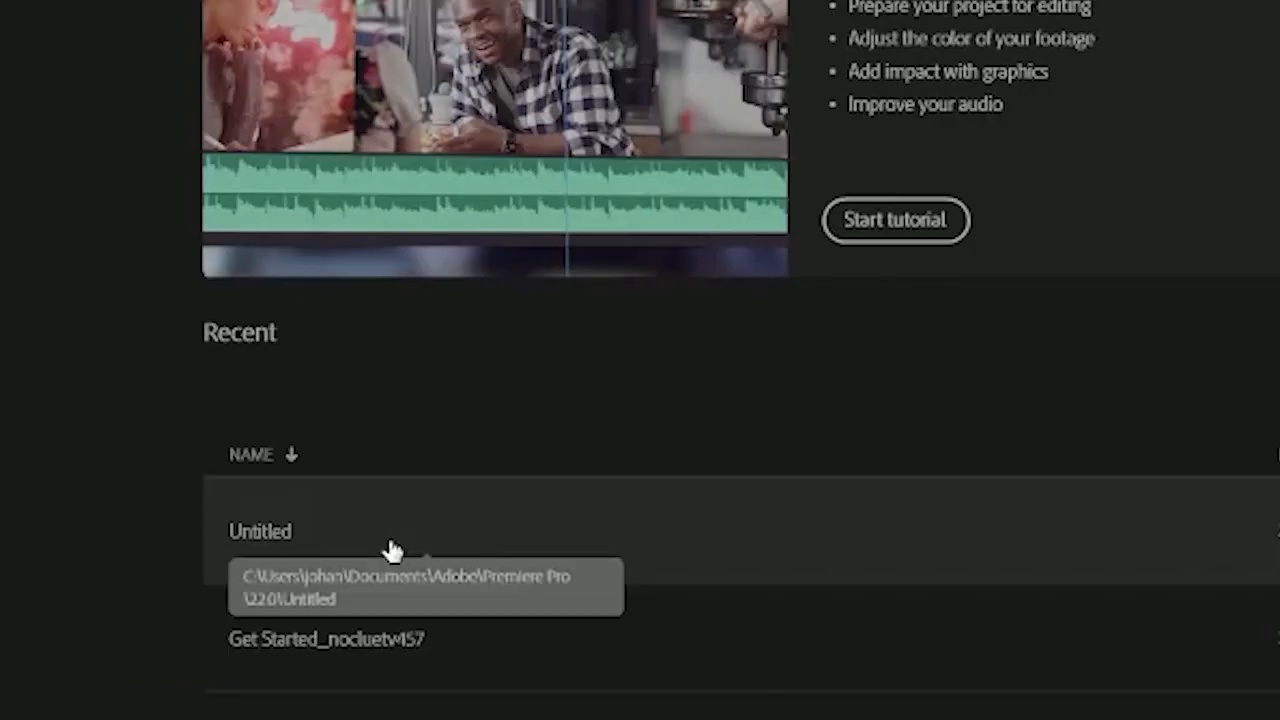
Open the Untitled recent project and maximize the editor window.
click(390, 551)
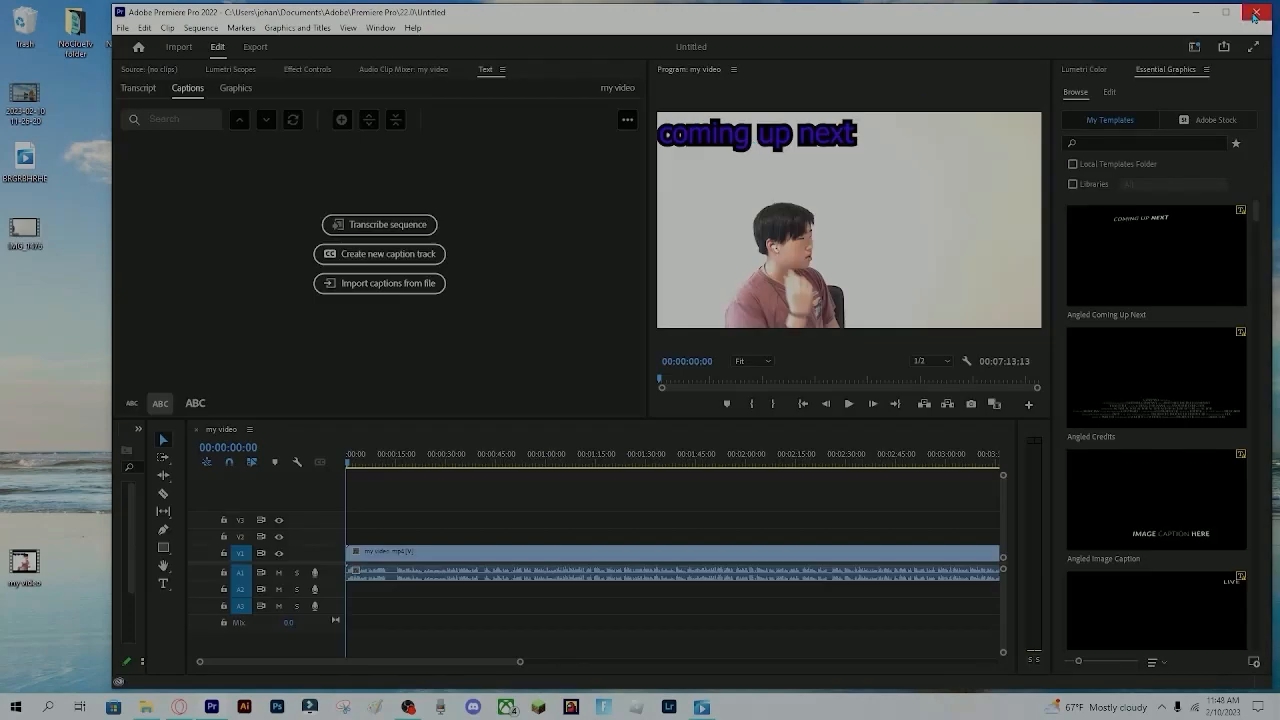
click(1225, 12)
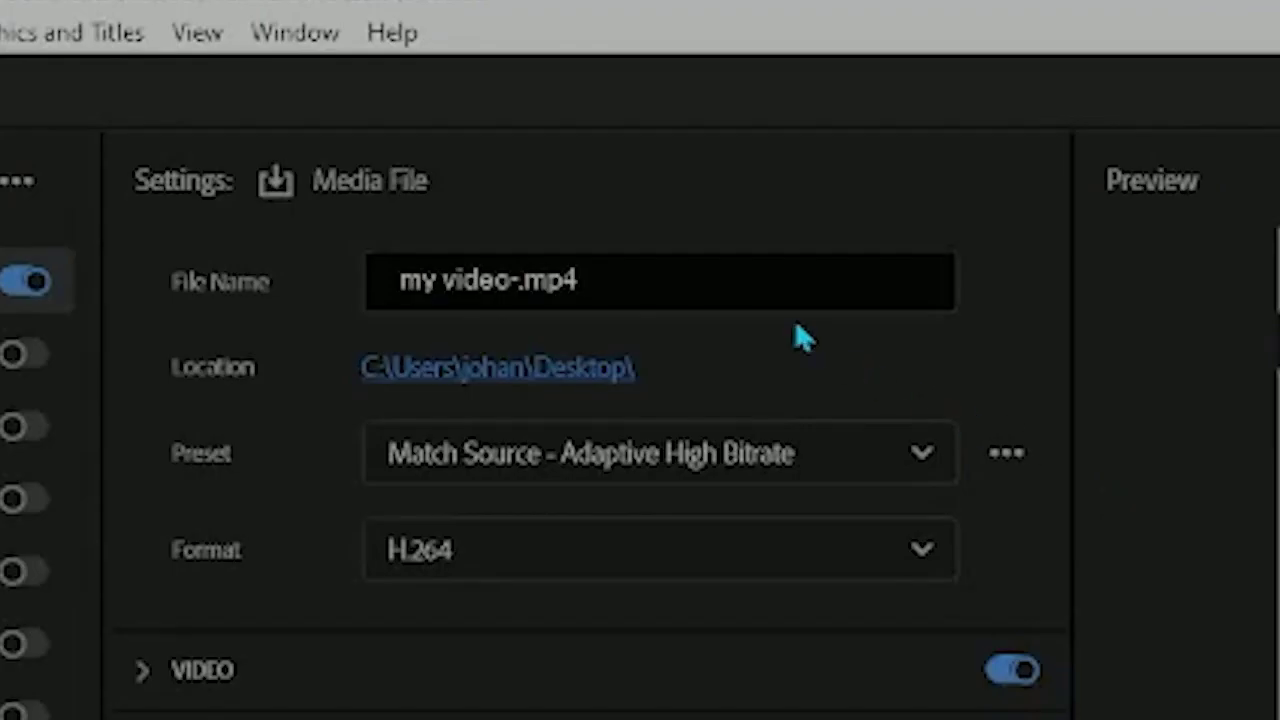
Replace the export file name with 'hello and subscribe.mp4'.
click(419, 102)
key(ctrl+a)
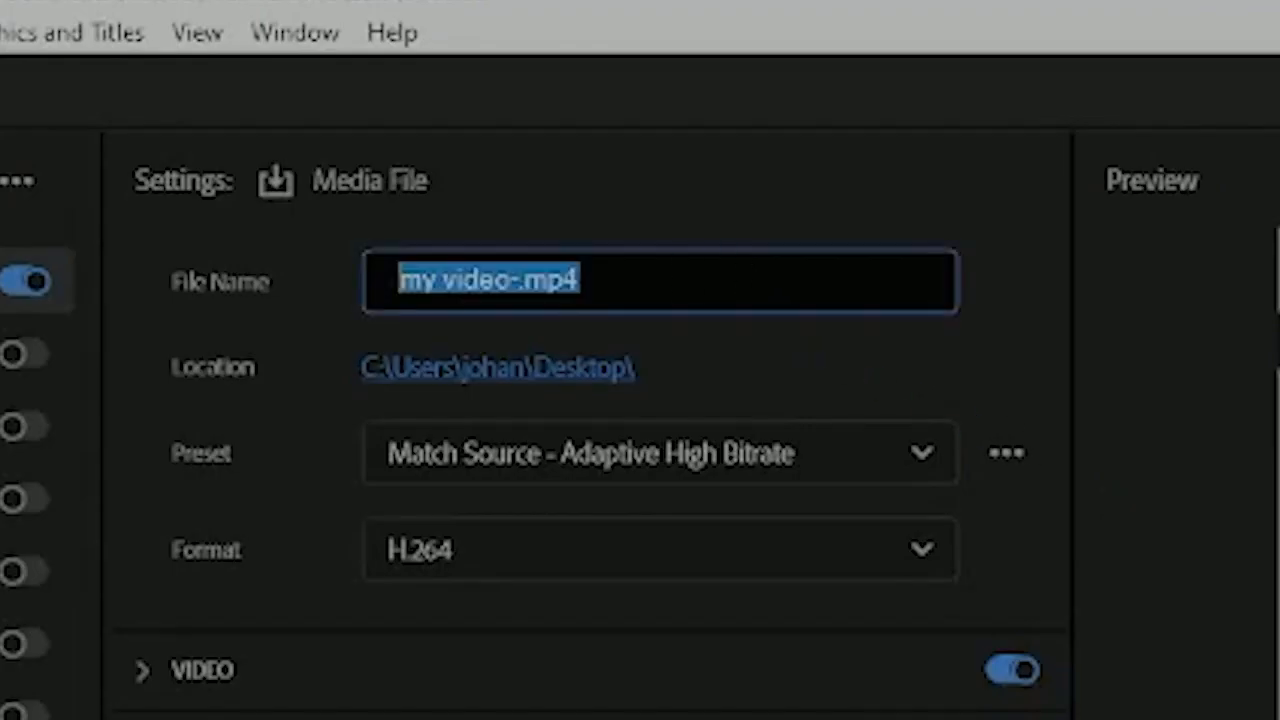
key(BackSpace)
text(h)
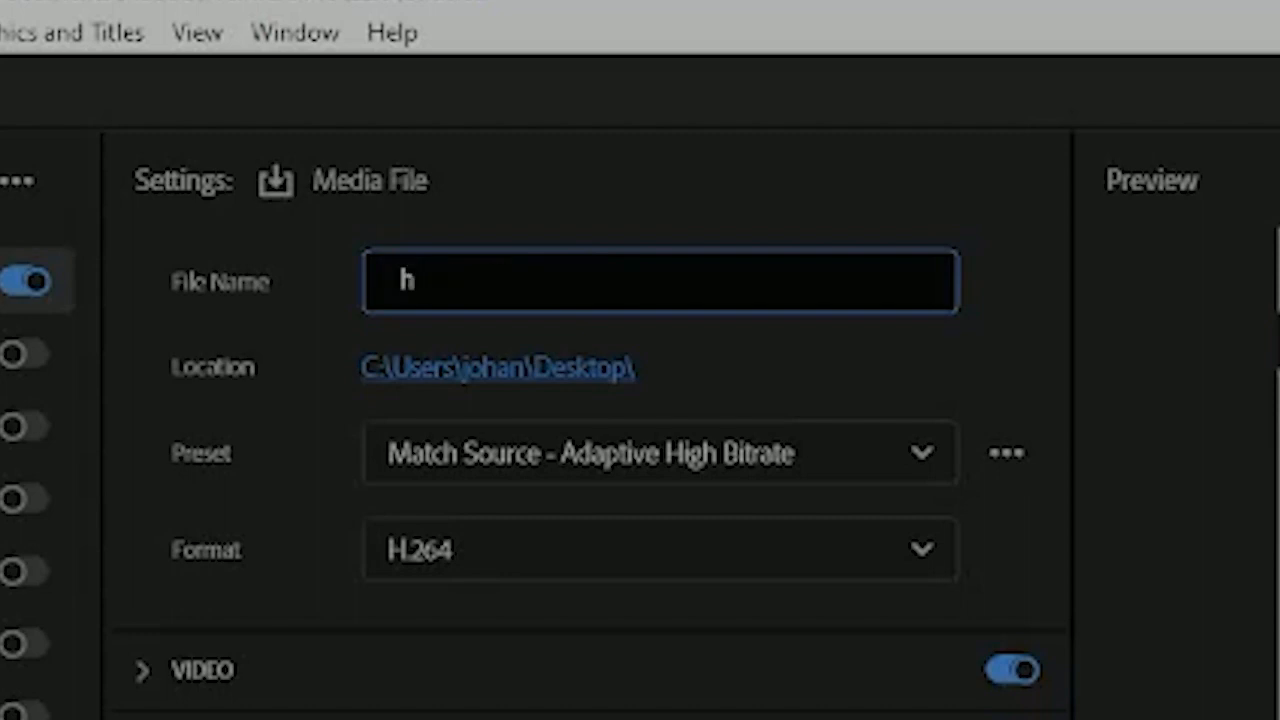
text(ello and subscri)
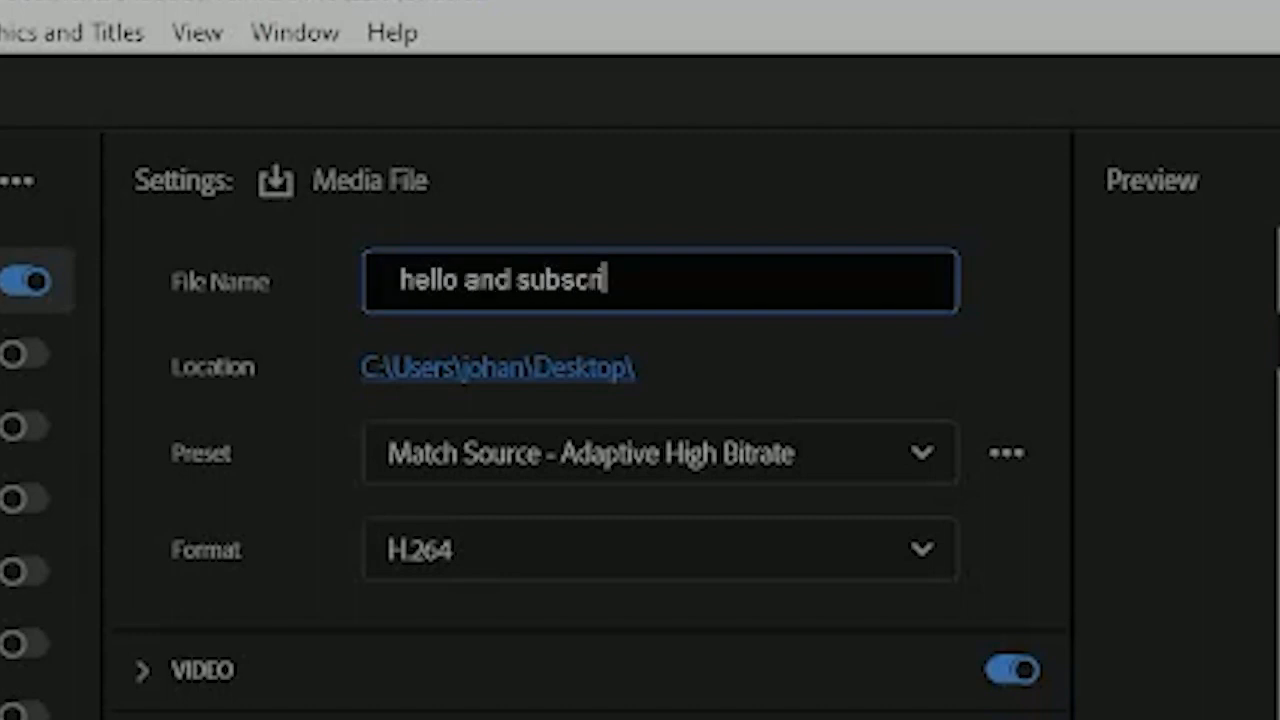
text(be)
key(Return)
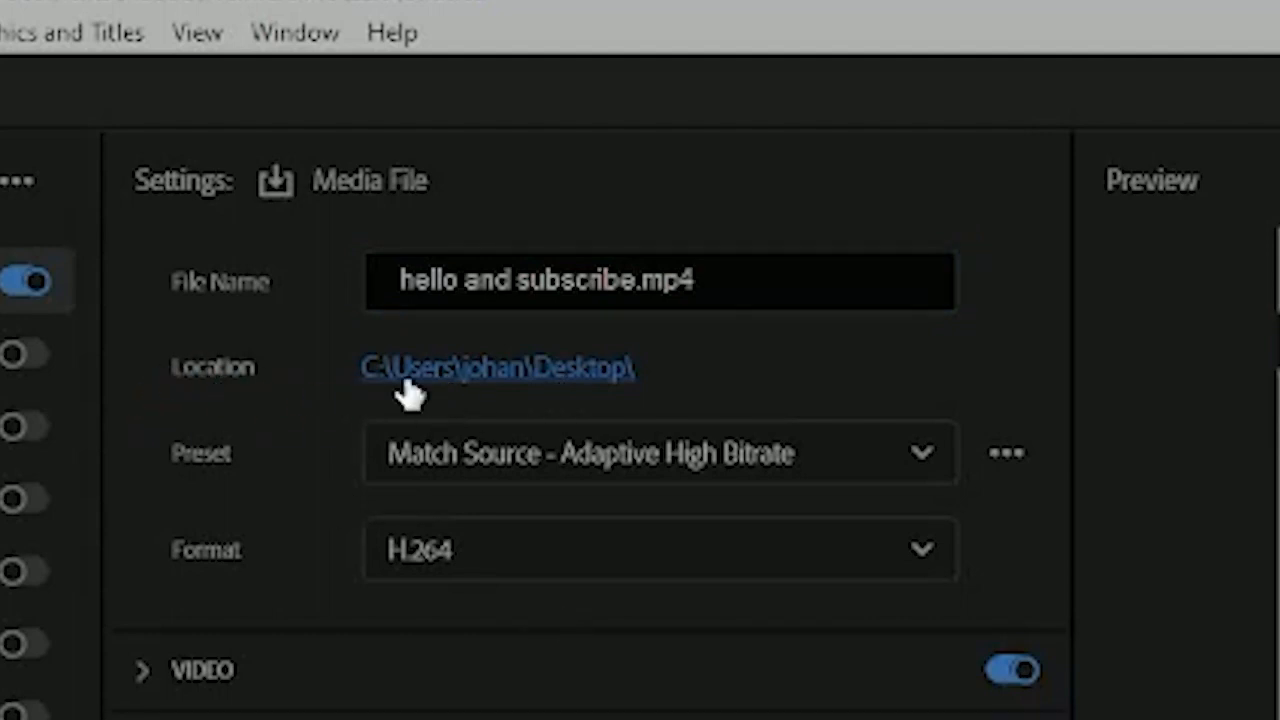
click(531, 368)
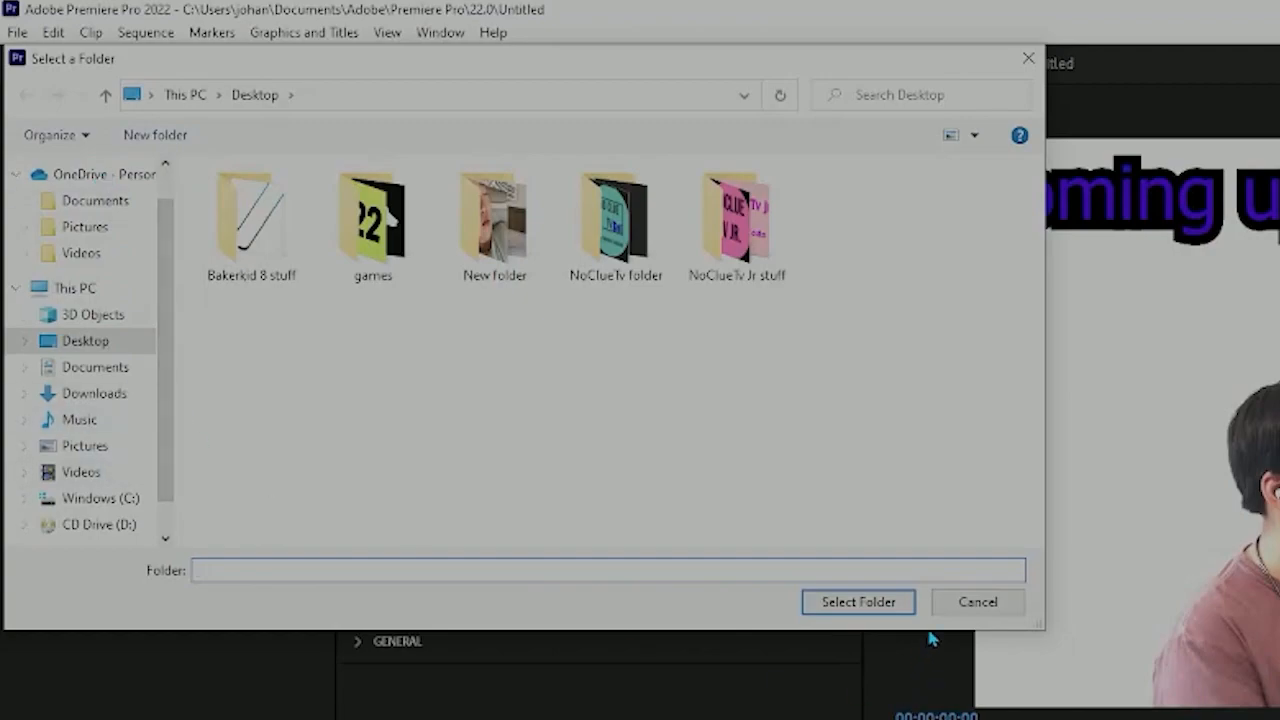
click(953, 606)
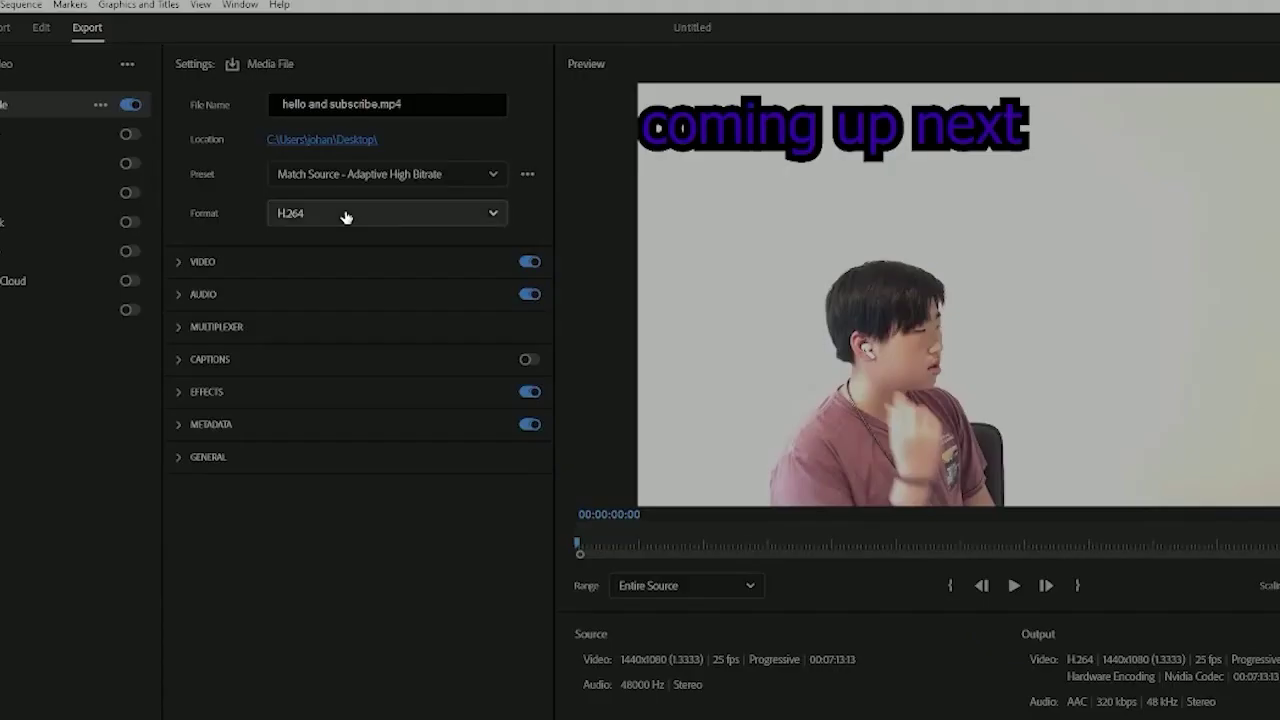
click(346, 213)
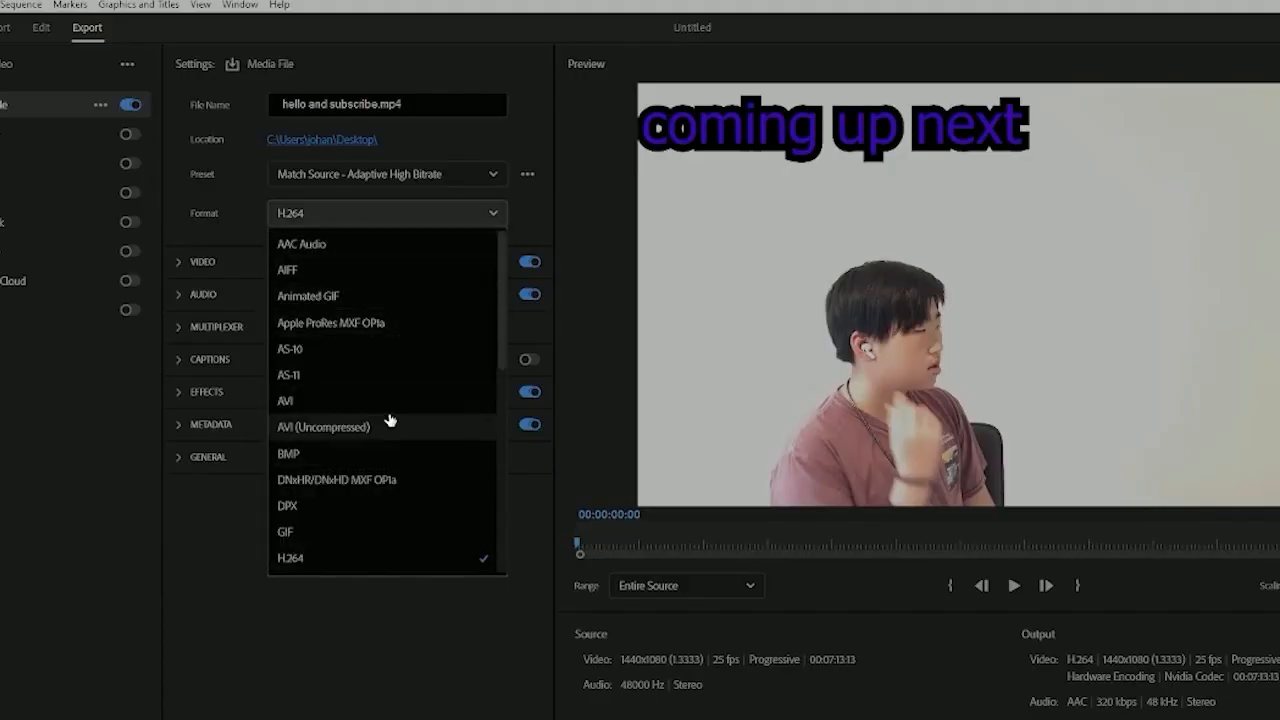
click(233, 212)
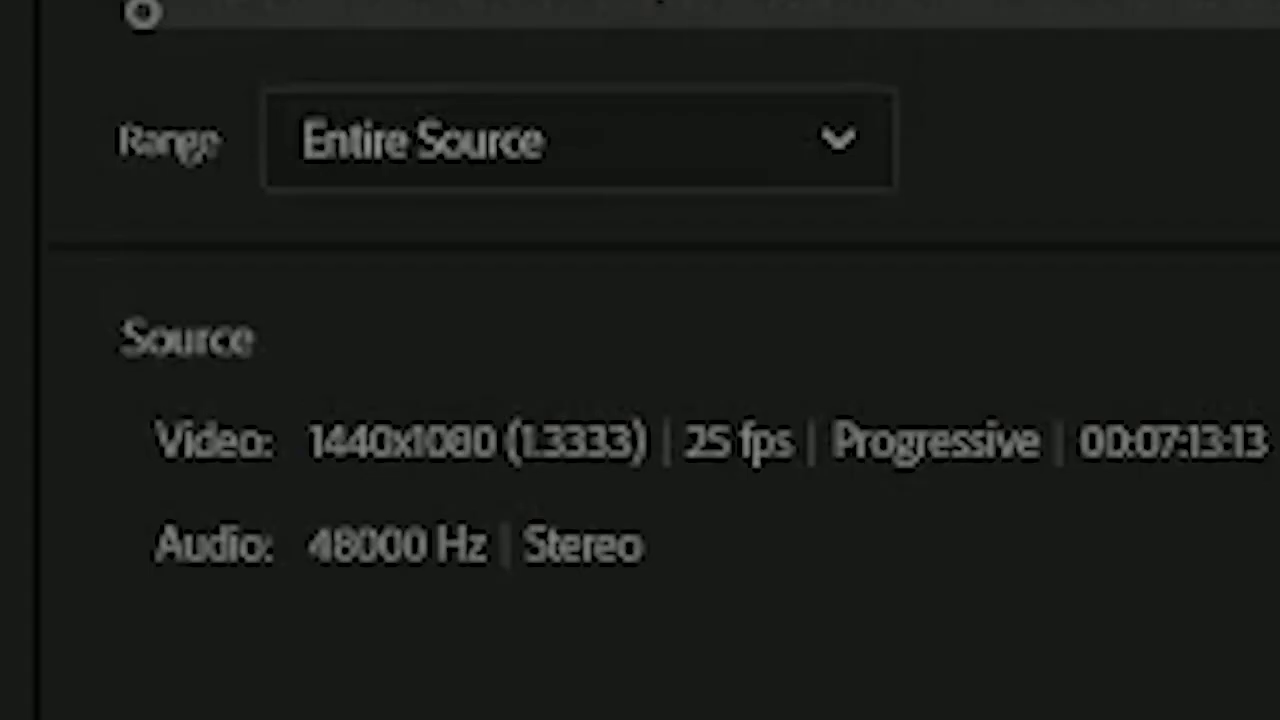
click(383, 172)
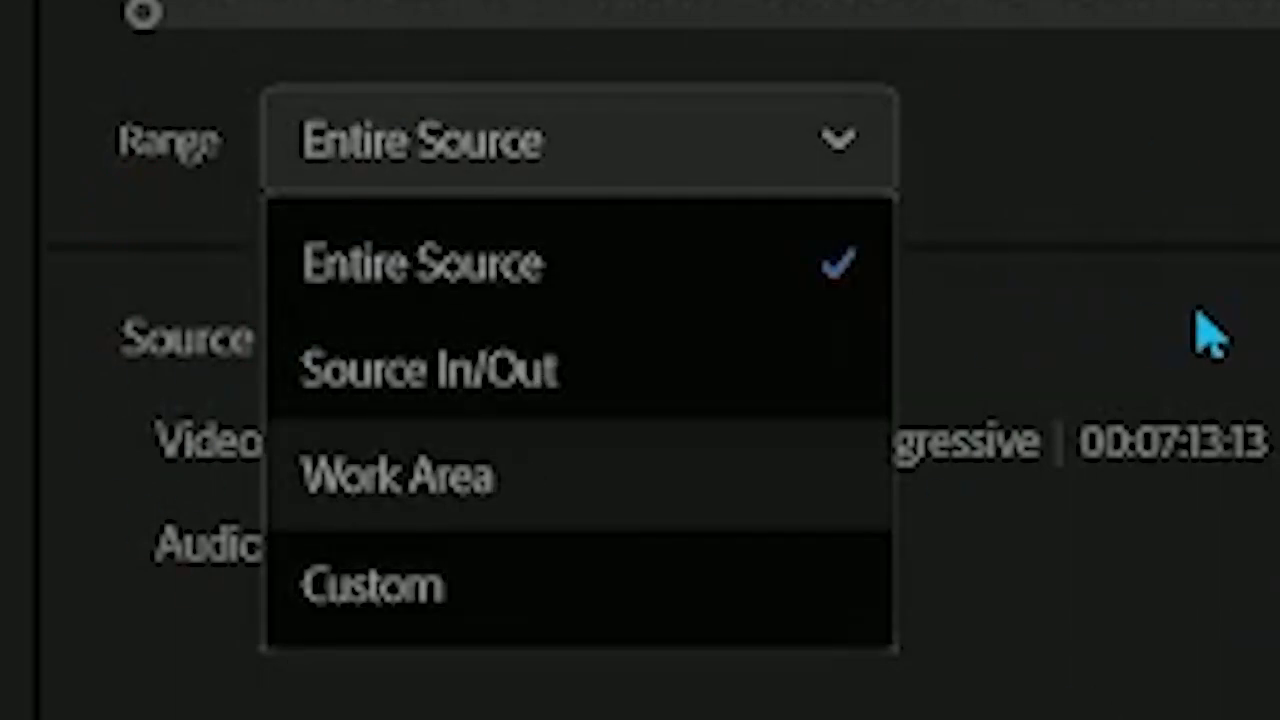
click(655, 175)
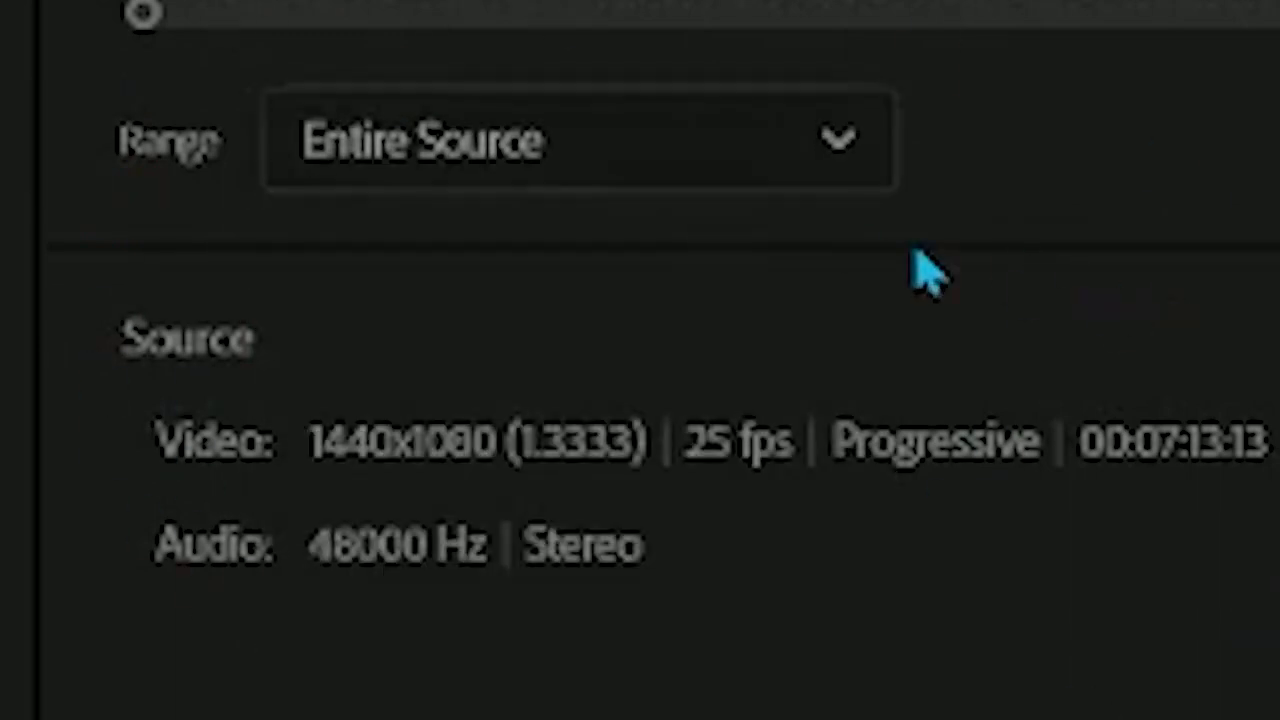
click(715, 185)
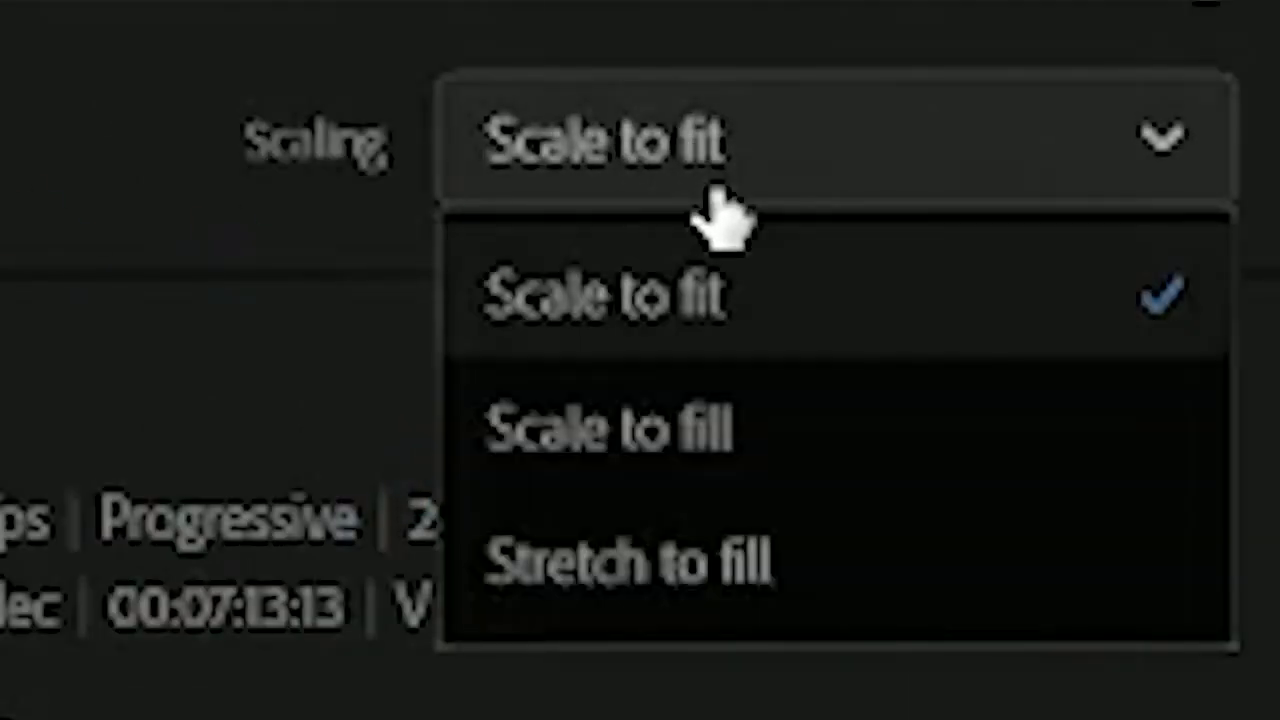
Keep Scale to fit and export the video as H.264 to the Desktop.
click(943, 163)
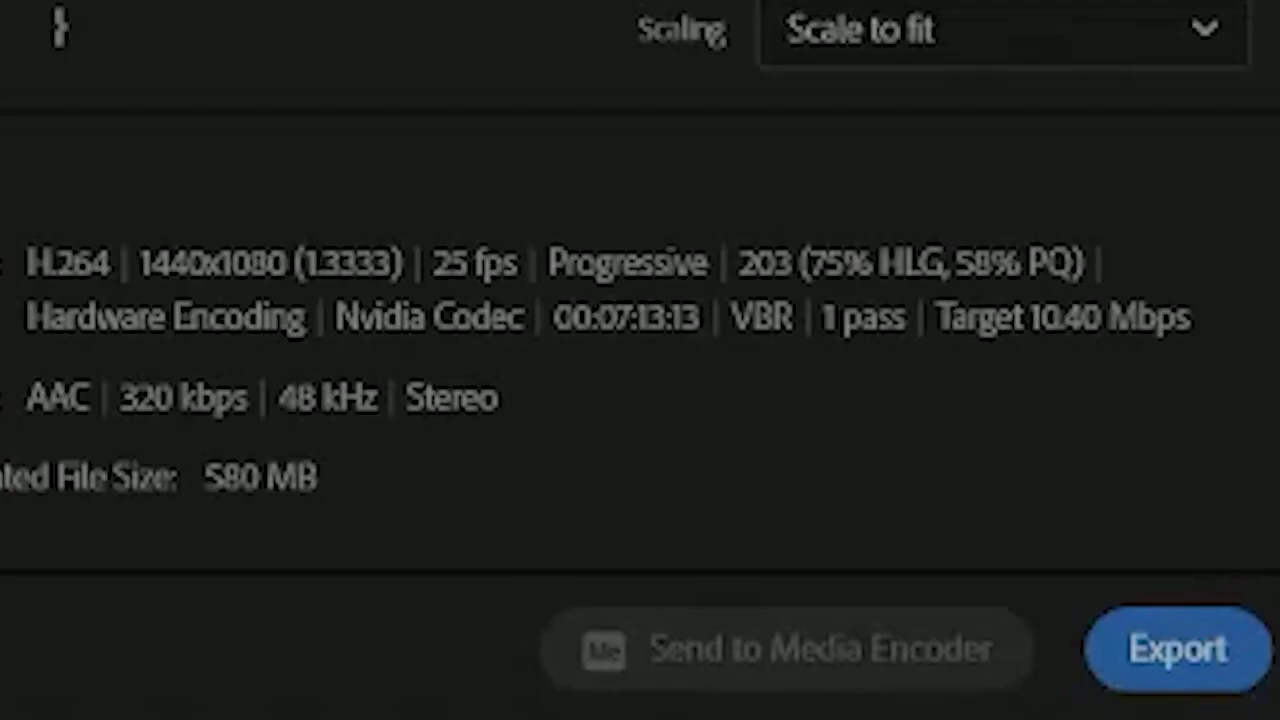
click(1255, 658)
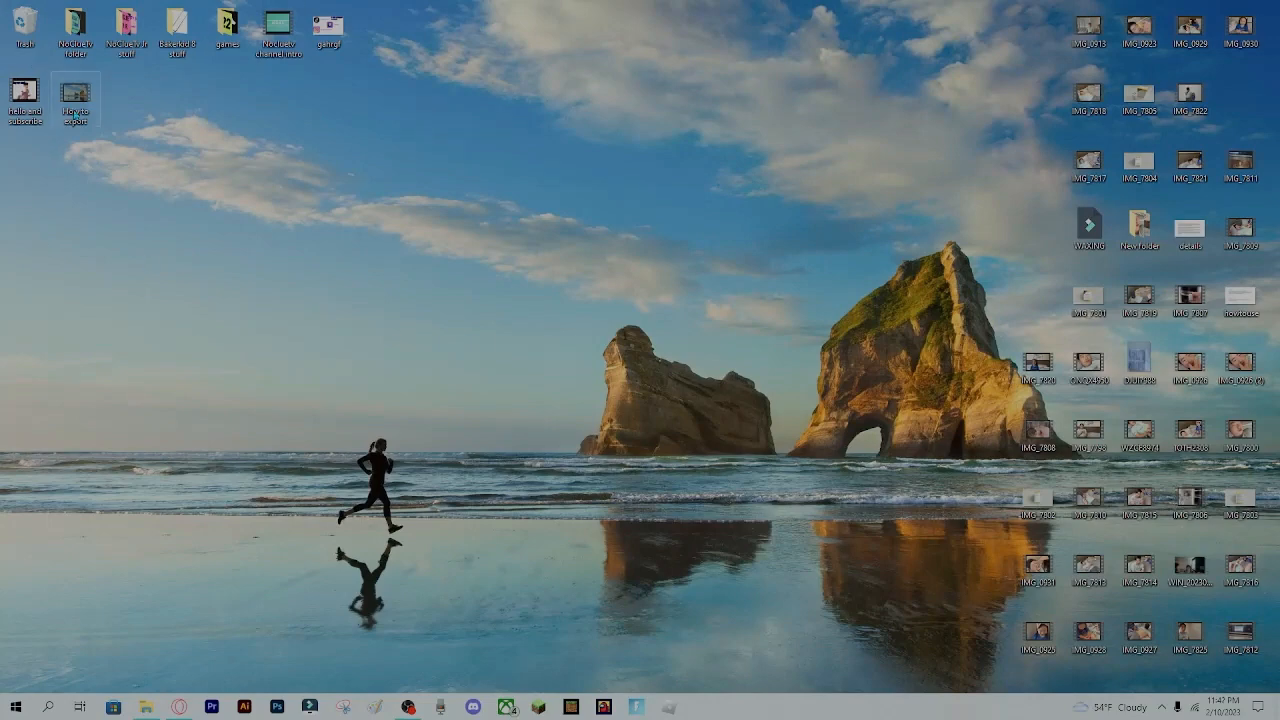
Open File Explorer to confirm the exported video appears under Recent files.
click(148, 708)
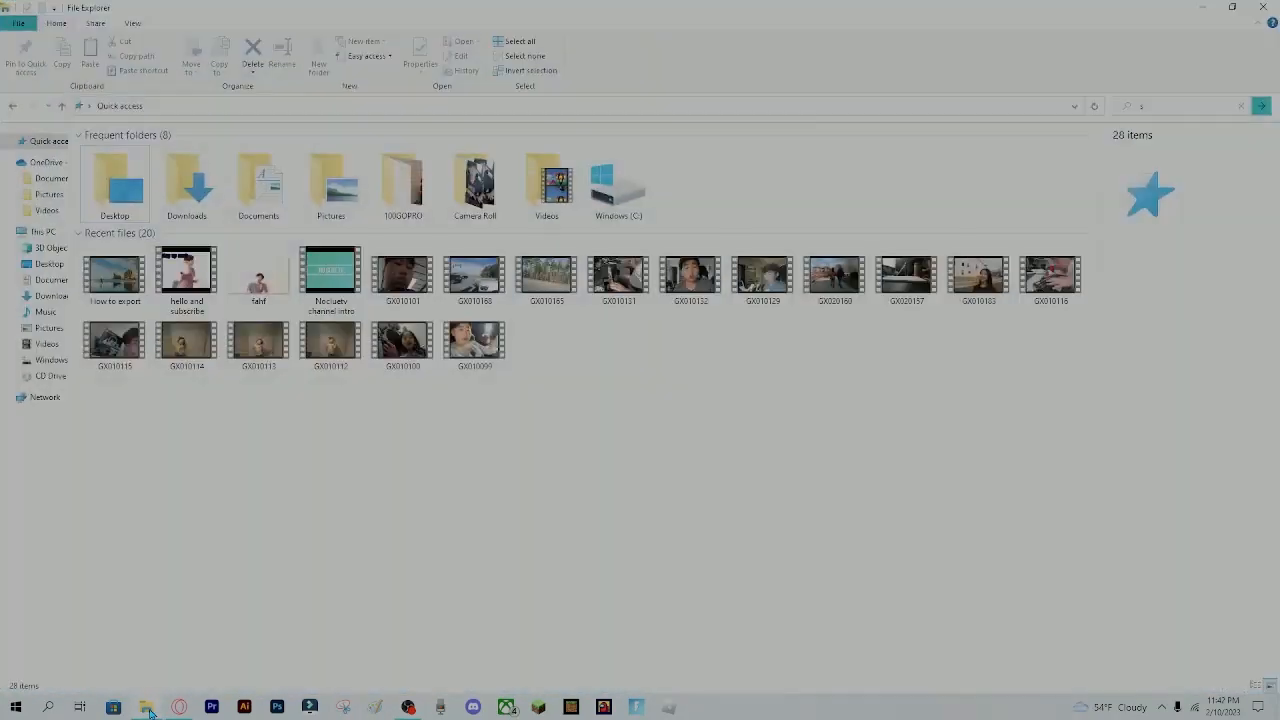